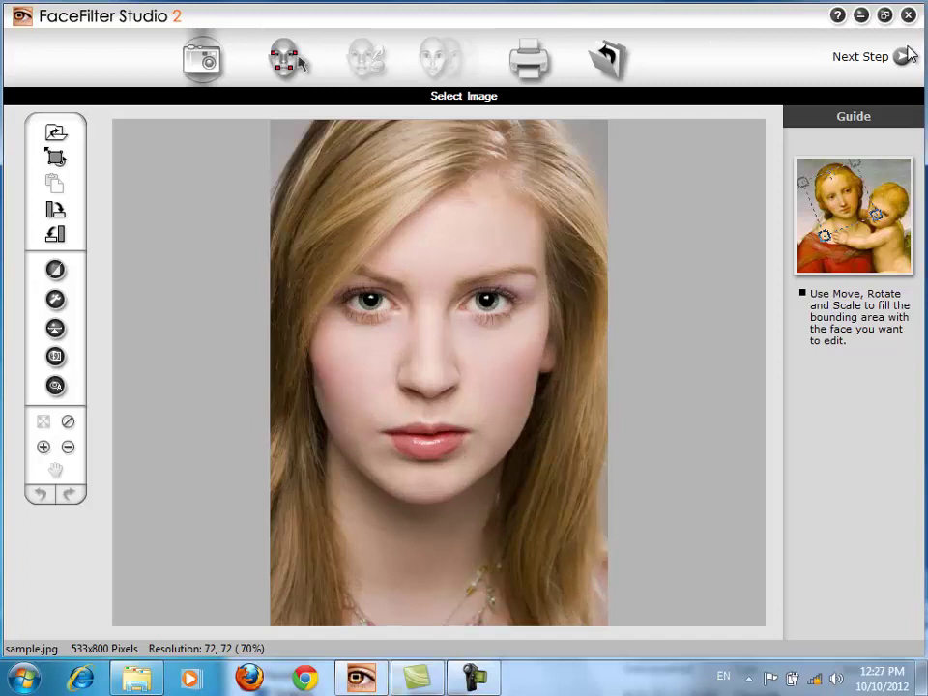
{"action": "left_click", "coordinate": [904, 57]}
{"action": "left_click", "coordinate": [902, 72]}
{"action": "left_click", "coordinate": [905, 45]}
{"action": "left_click", "coordinate": [905, 44]}
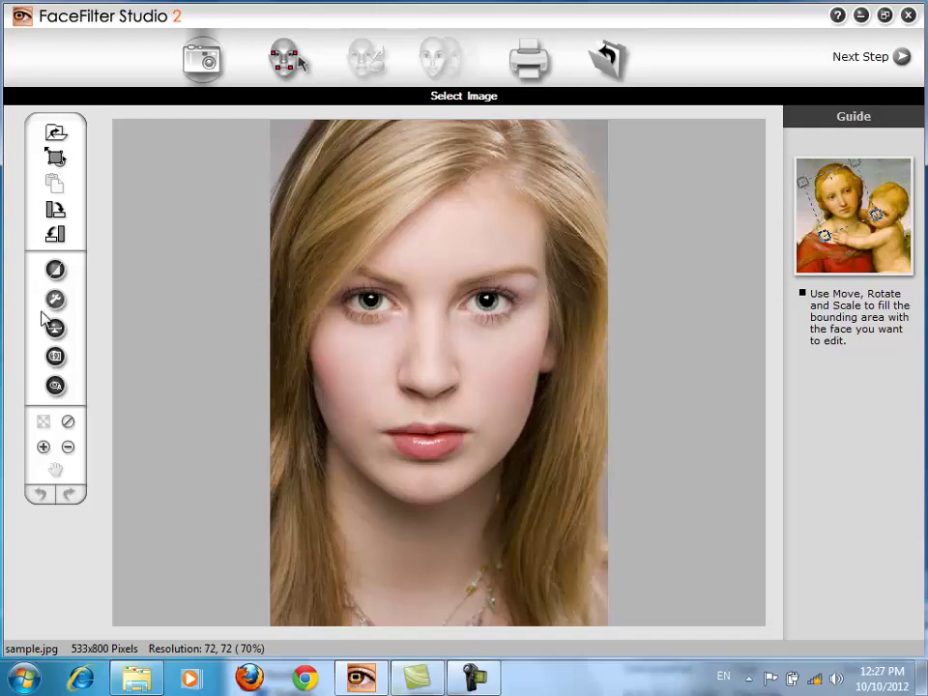
- Open the Sample1 portrait from the FaceFilter Studio 2 folder
{"action": "left_click", "coordinate": [54, 132]}
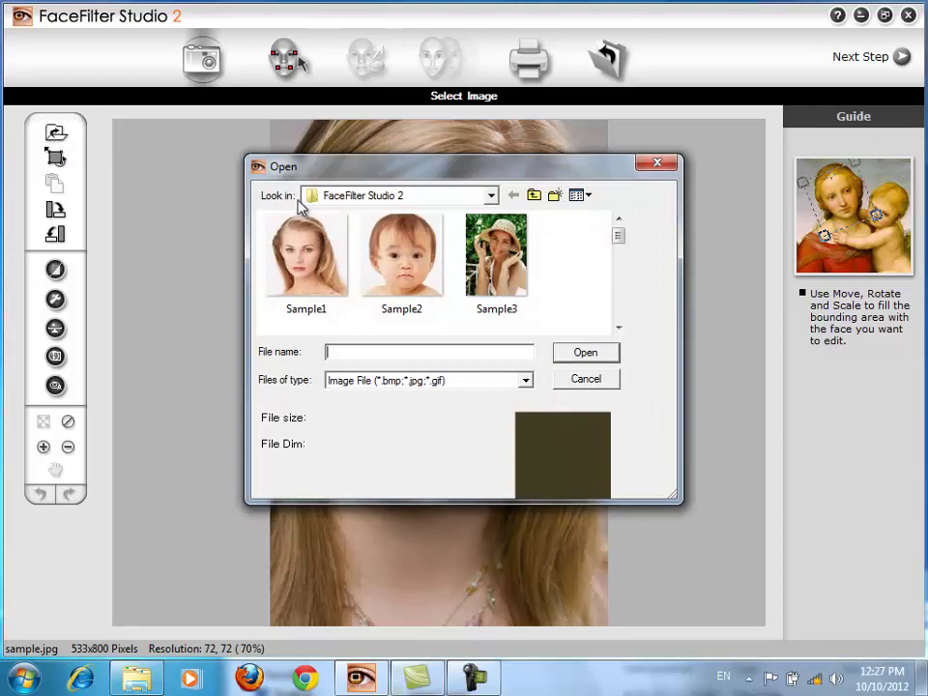
{"action": "left_click_drag", "start_coordinate": [674, 496], "coordinate": [808, 504]}
{"action": "left_click", "coordinate": [305, 259]}
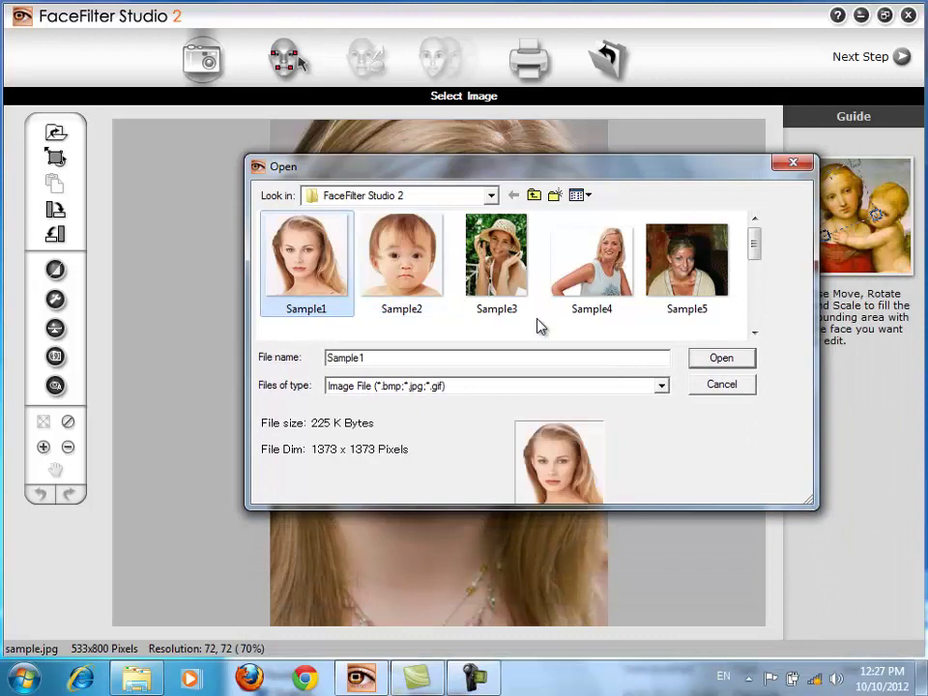
{"action": "left_click", "coordinate": [716, 358]}
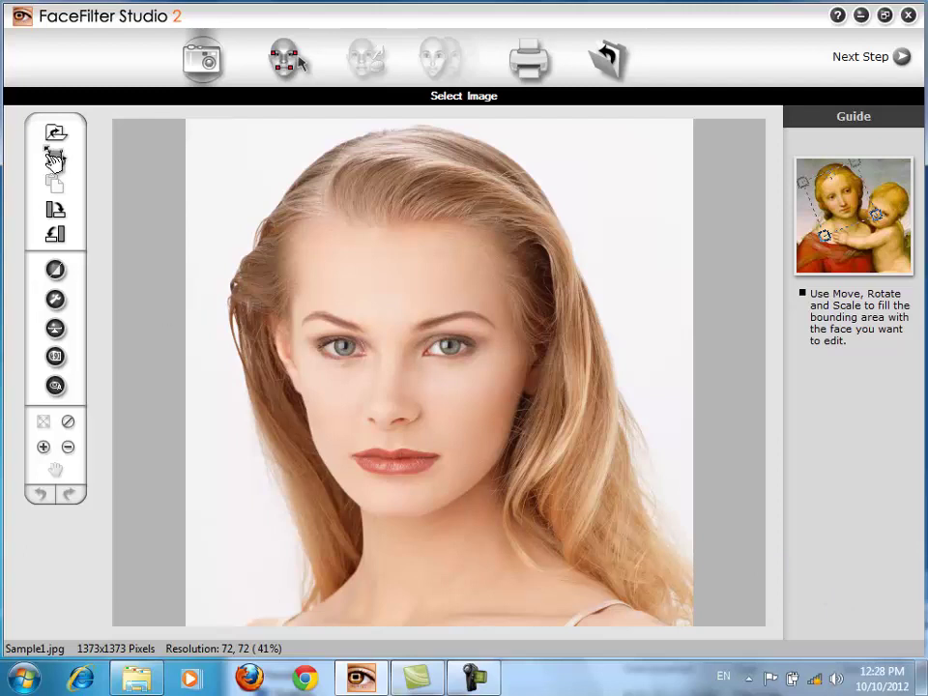
- Rotate the portrait clockwise four times, through one full turn
{"action": "left_click", "coordinate": [56, 209]}
{"action": "left_click", "coordinate": [55, 212]}
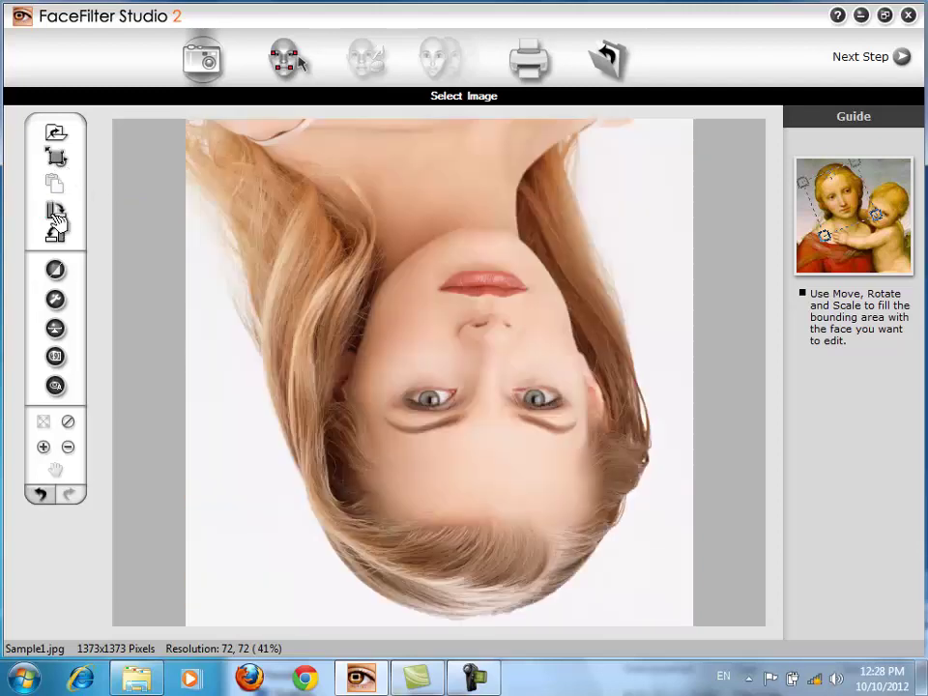
{"action": "left_click", "coordinate": [56, 214]}
{"action": "left_click", "coordinate": [57, 216]}
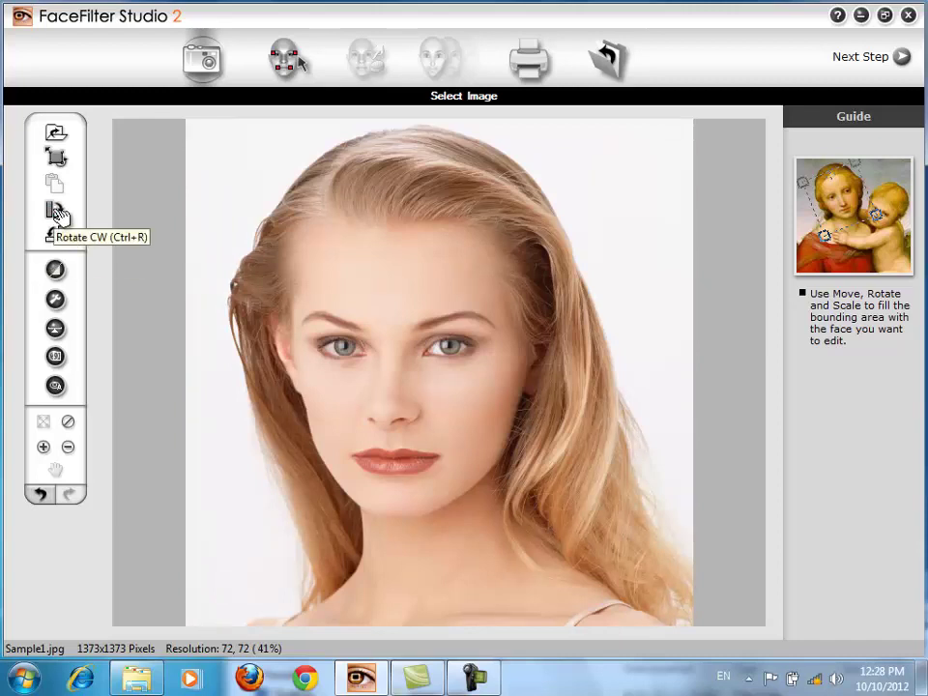
- In the colour balance adjustment, try Cyan - Red at -33 for the midtones and bring it back to -1
{"action": "left_click", "coordinate": [55, 334]}
{"action": "left_click_drag", "start_coordinate": [491, 197], "coordinate": [709, 77]}
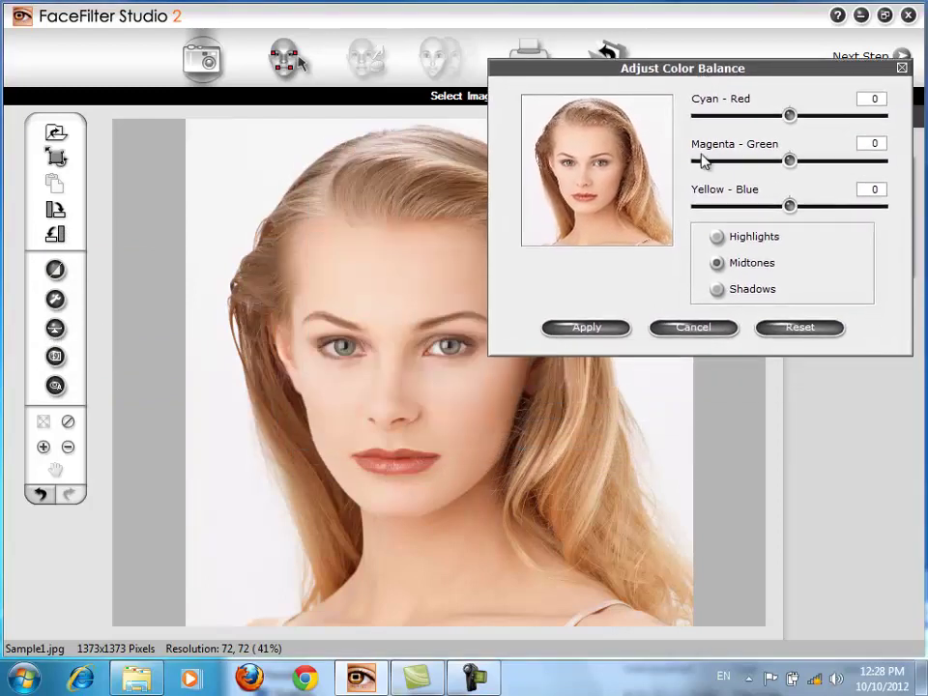
{"action": "left_click_drag", "start_coordinate": [791, 117], "coordinate": [759, 117]}
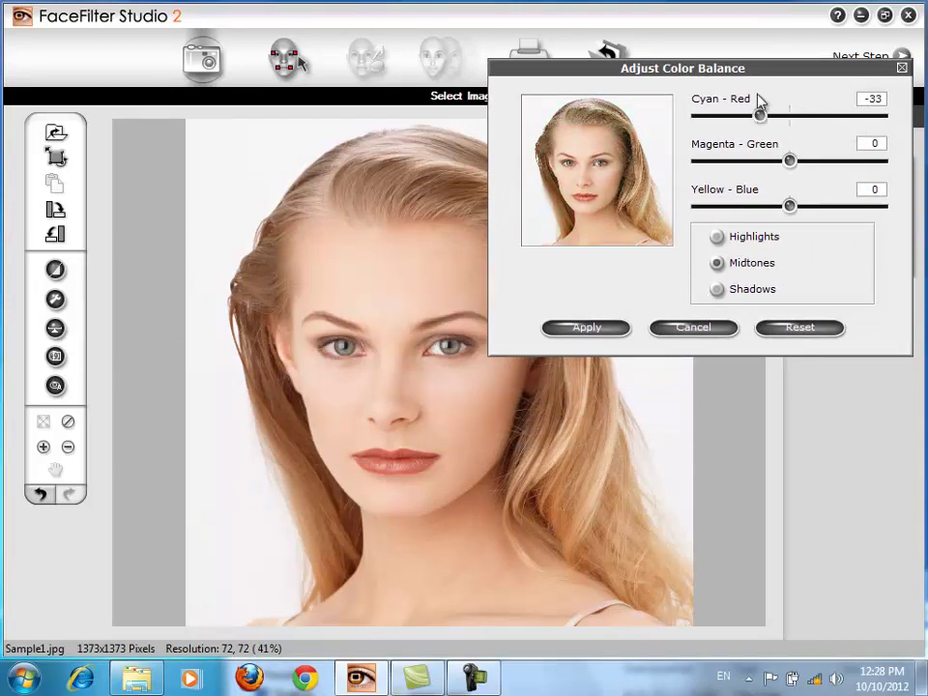
{"action": "left_click_drag", "start_coordinate": [770, 73], "coordinate": [328, 319]}
{"action": "left_click_drag", "start_coordinate": [329, 361], "coordinate": [351, 463]}
{"action": "mouse_move", "coordinate": [346, 406]}
{"action": "left_mouse_down"}
{"action": "mouse_move", "coordinate": [337, 409]}
{"action": "mouse_move", "coordinate": [355, 415]}
{"action": "left_mouse_up"}
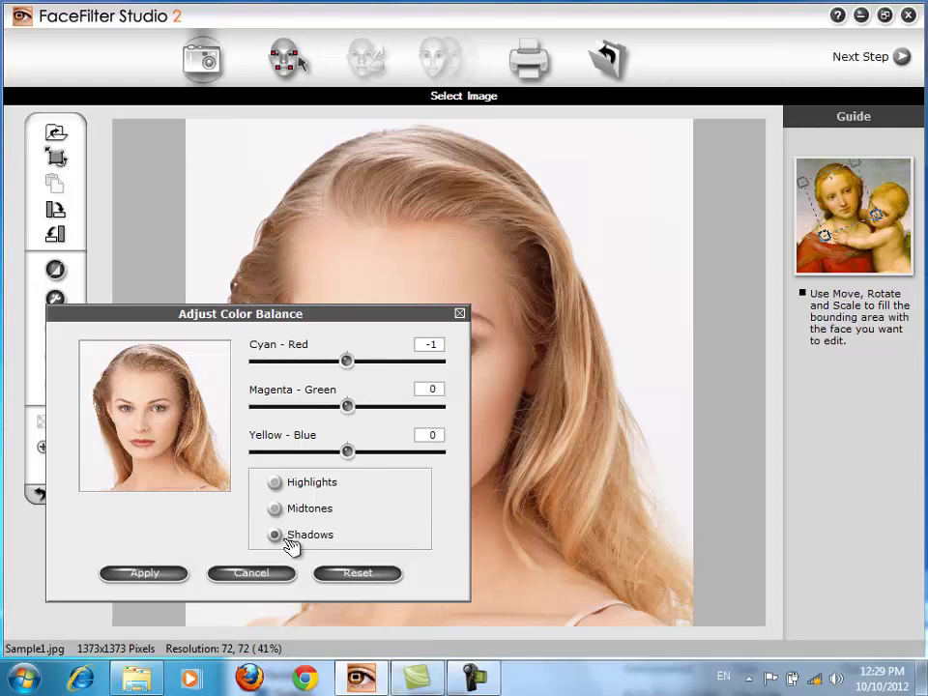
- Try a Magenta - Green shift of -23 on the shadows and reset all colour balance values
{"action": "left_click_drag", "start_coordinate": [357, 408], "coordinate": [327, 425]}
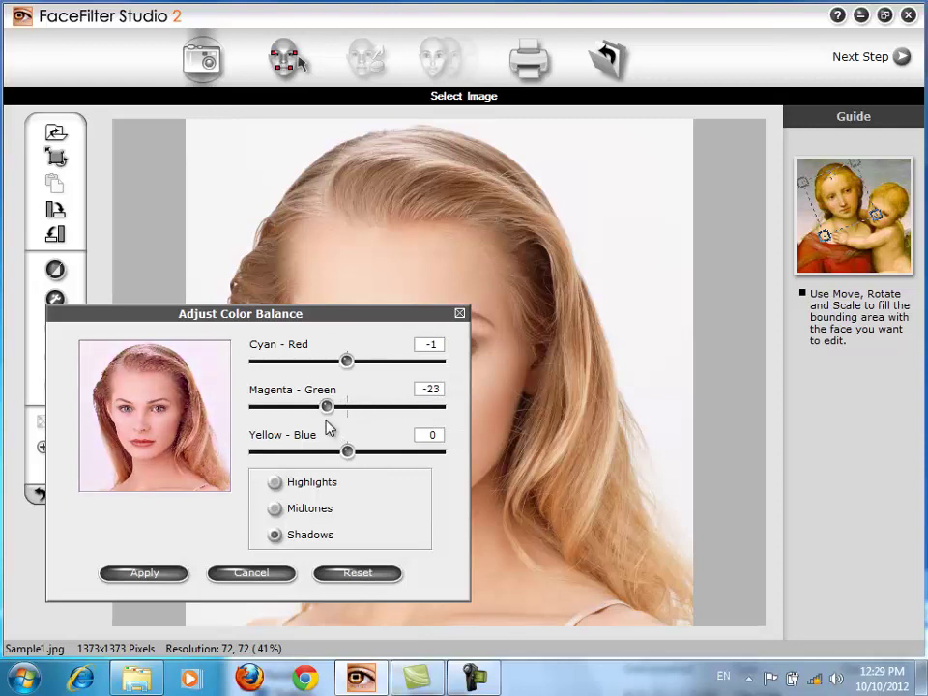
{"action": "left_click", "coordinate": [276, 483]}
{"action": "left_click", "coordinate": [380, 579]}
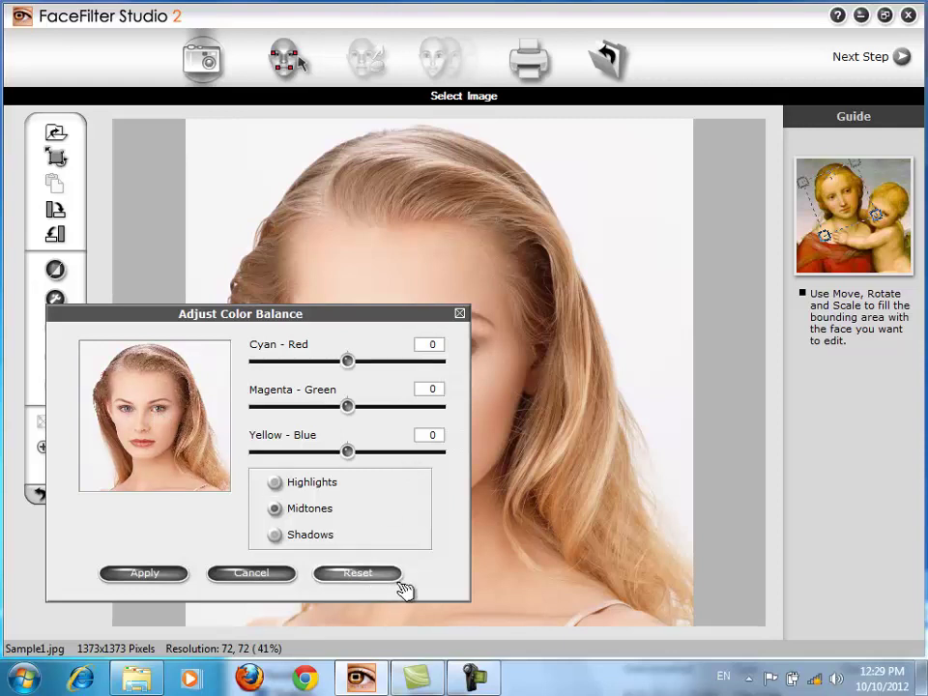
- Apply a Yellow - Blue shift of 100 to the midtones and undo it
{"action": "left_click_drag", "start_coordinate": [238, 321], "coordinate": [804, 324]}
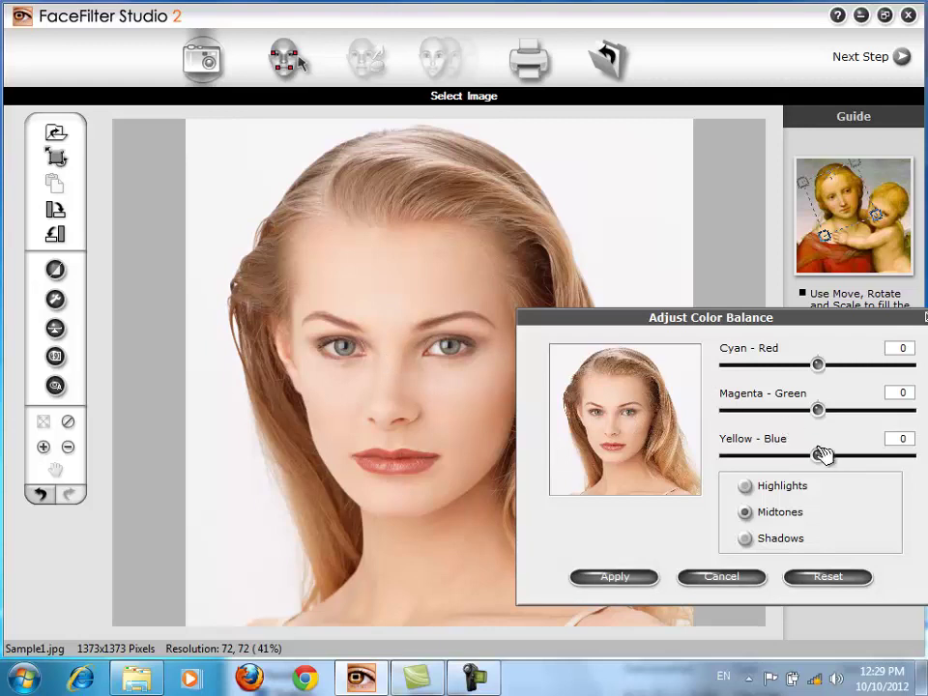
{"action": "left_click_drag", "start_coordinate": [821, 458], "coordinate": [911, 456]}
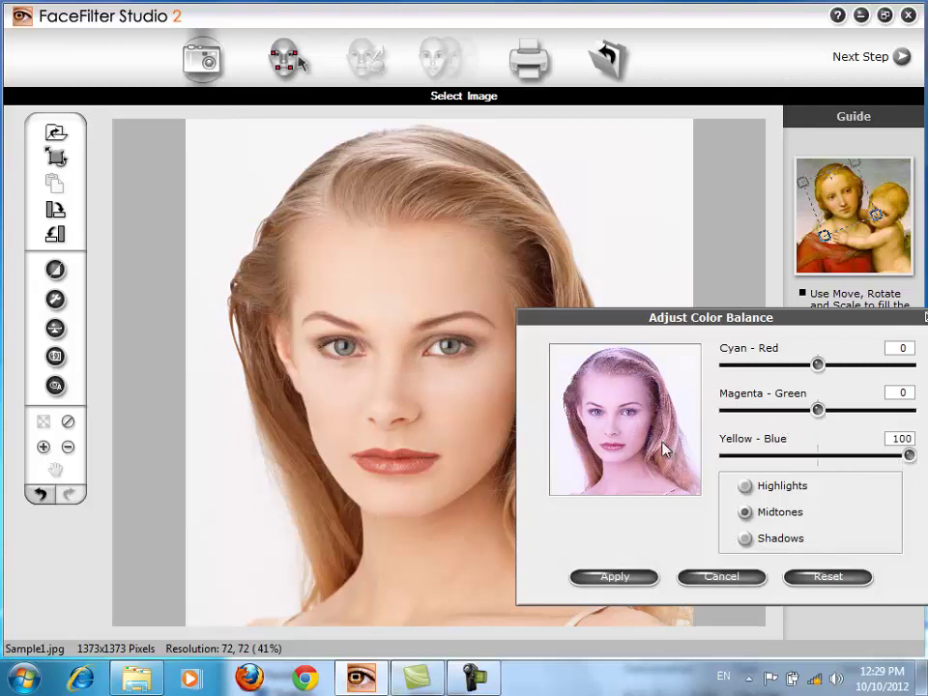
{"action": "left_click", "coordinate": [609, 577]}
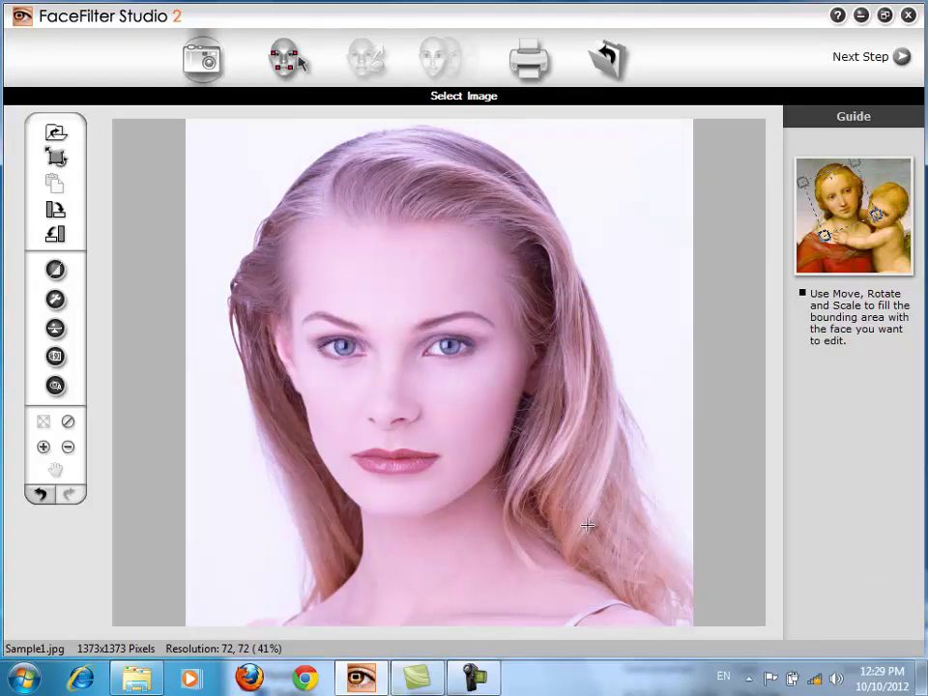
{"action": "key", "text": "ctrl+z"}
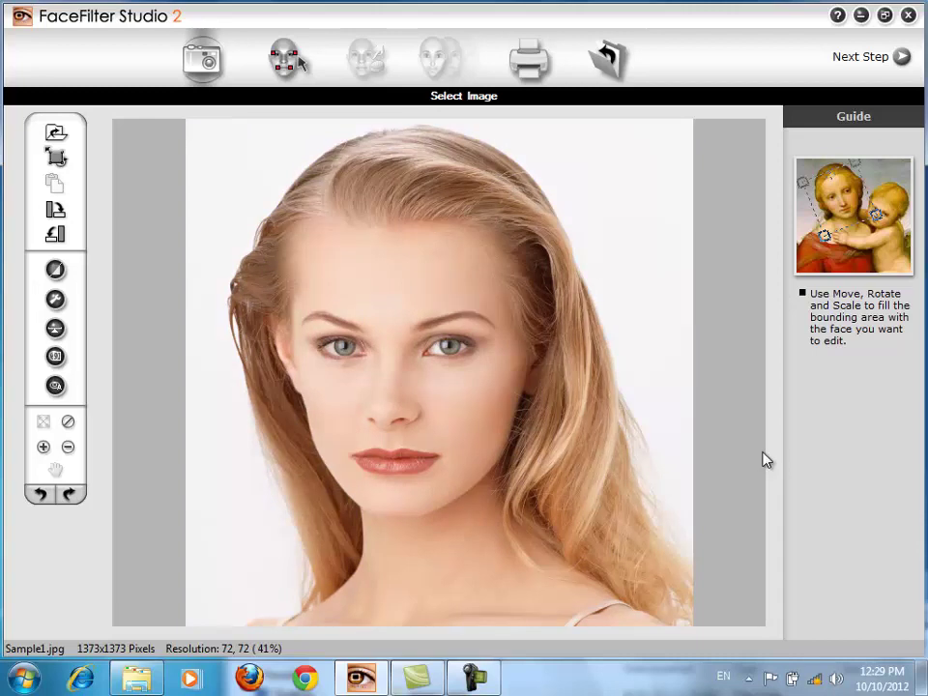
- Open Red-eye Reduction and keep the current Windows color scheme without showing the performance message again
{"action": "left_click", "coordinate": [55, 387]}
{"action": "left_click", "coordinate": [58, 384]}
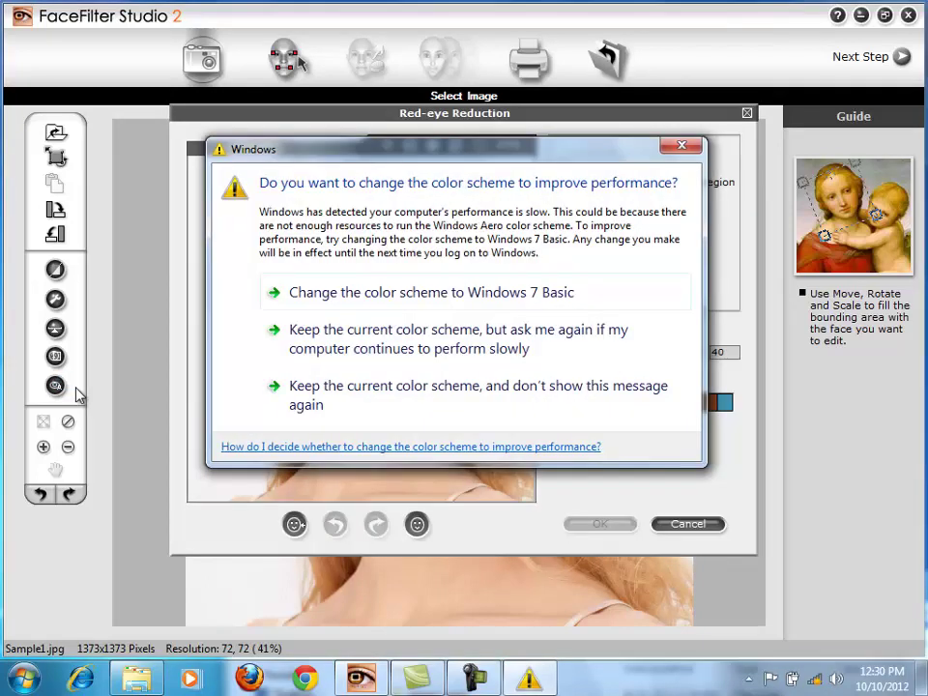
{"action": "left_click", "coordinate": [384, 407]}
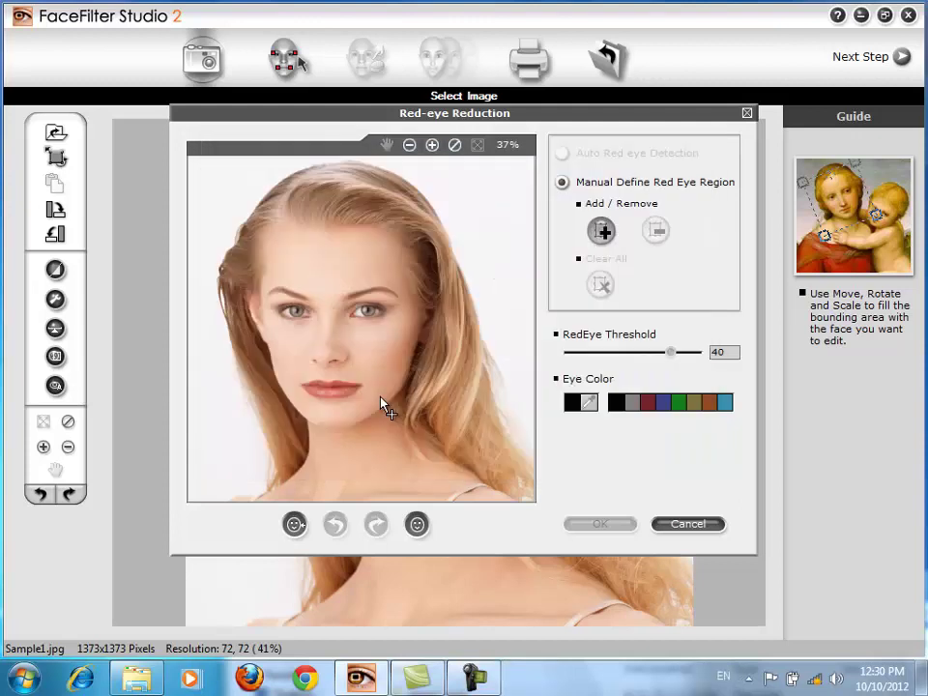
- Try a manual red-eye region on one eye with a RedEye Threshold of 9, inspect it at 150%, and cancel the correction
{"action": "left_click", "coordinate": [300, 315]}
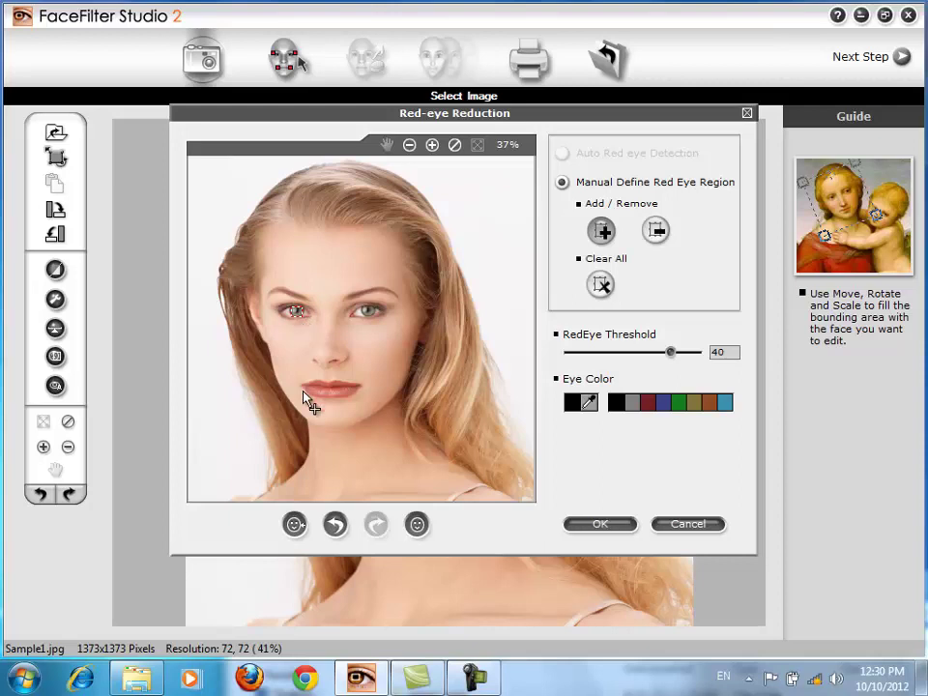
{"action": "left_click_drag", "start_coordinate": [670, 353], "coordinate": [598, 373]}
{"action": "left_click", "coordinate": [432, 145]}
{"action": "left_click", "coordinate": [432, 145]}
{"action": "left_click", "coordinate": [432, 145]}
{"action": "left_click", "coordinate": [432, 145]}
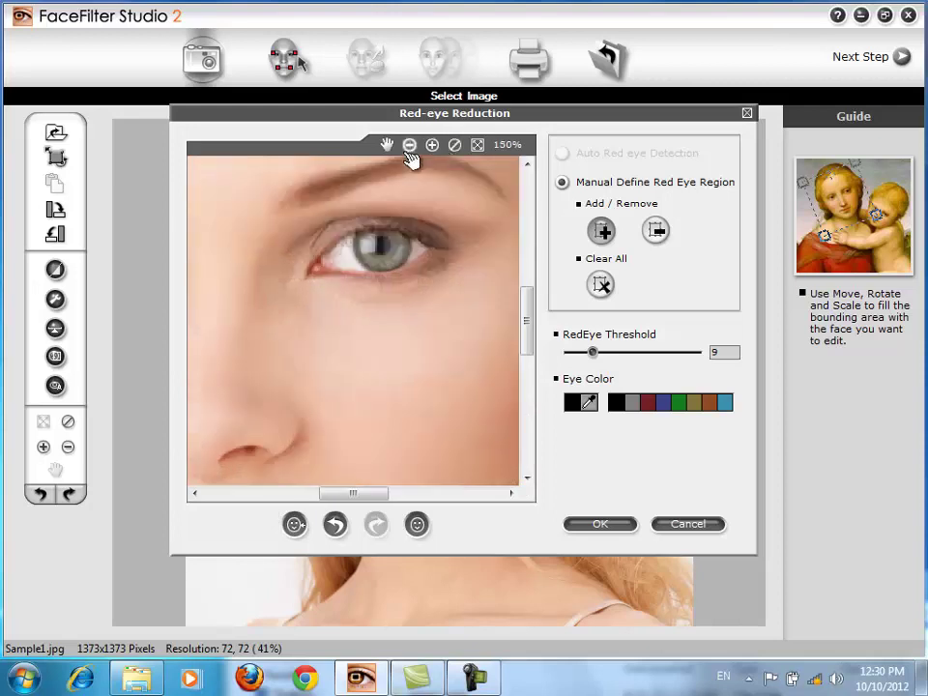
{"action": "left_click_drag", "start_coordinate": [315, 234], "coordinate": [395, 325]}
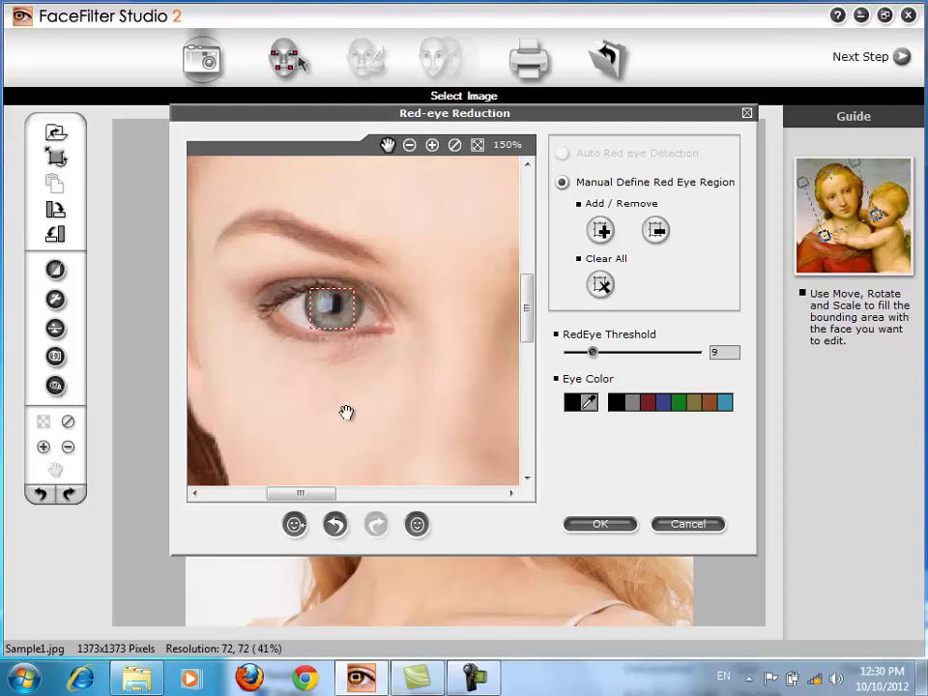
{"action": "left_click", "coordinate": [714, 527]}
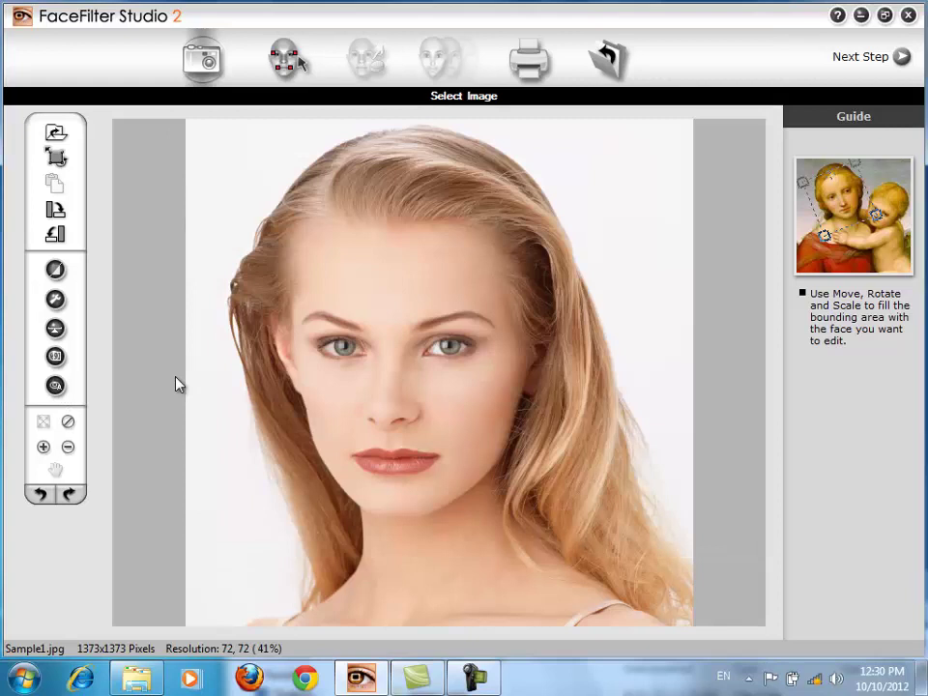
- Try Smart Portrait with auto face detection and a raised brightness adjustment, and cancel it
{"action": "left_click", "coordinate": [61, 352]}
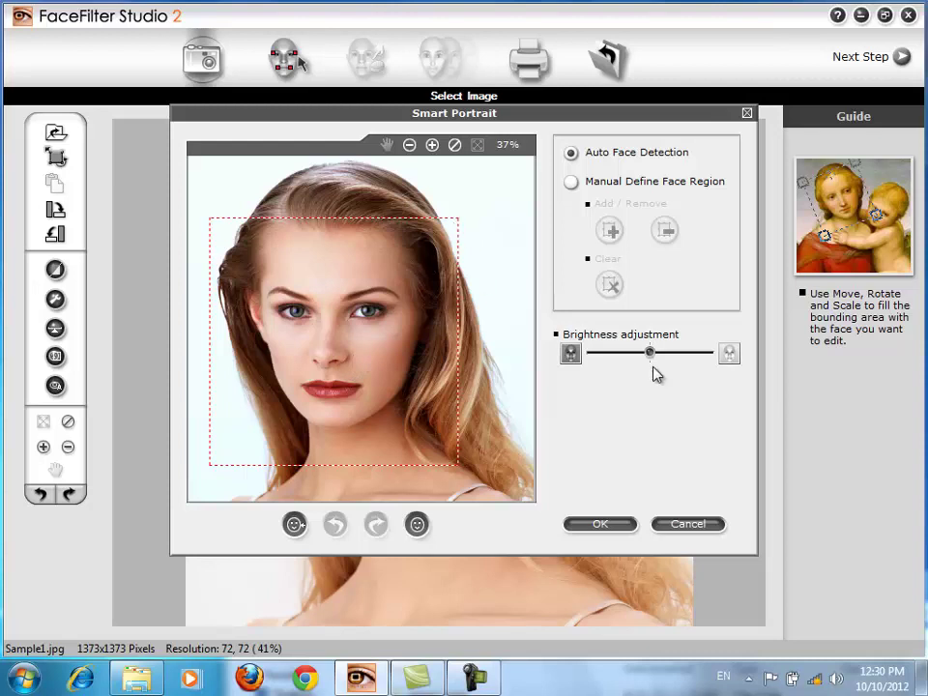
{"action": "mouse_move", "coordinate": [661, 364]}
{"action": "left_mouse_down"}
{"action": "mouse_move", "coordinate": [618, 365]}
{"action": "mouse_move", "coordinate": [647, 353]}
{"action": "mouse_move", "coordinate": [700, 357]}
{"action": "mouse_move", "coordinate": [628, 357]}
{"action": "mouse_move", "coordinate": [664, 357]}
{"action": "left_mouse_up"}
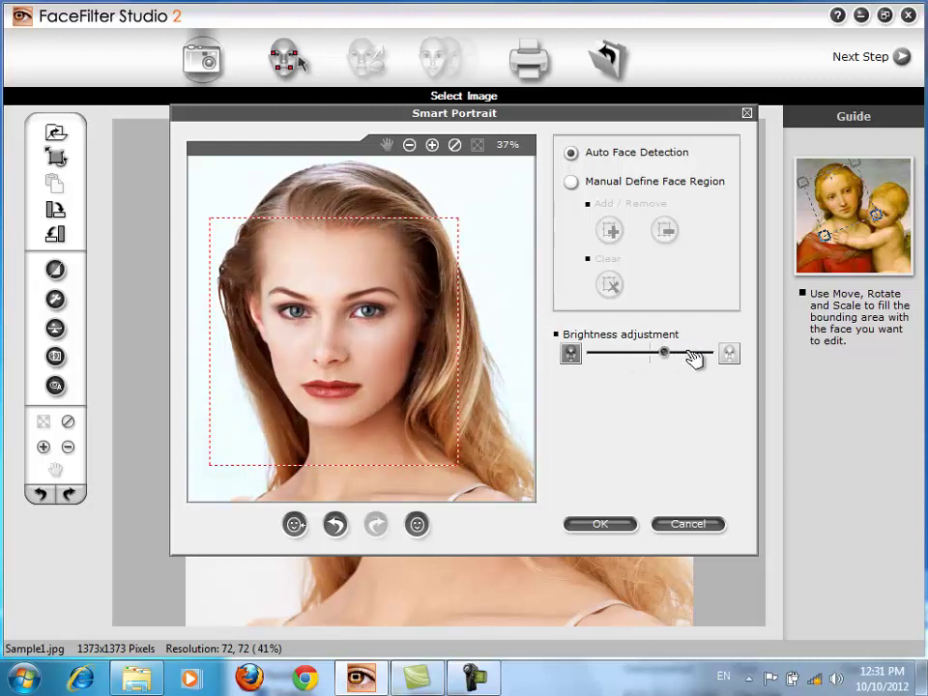
{"action": "mouse_move", "coordinate": [673, 356]}
{"action": "left_mouse_down"}
{"action": "mouse_move", "coordinate": [683, 356]}
{"action": "mouse_move", "coordinate": [664, 355]}
{"action": "mouse_move", "coordinate": [672, 357]}
{"action": "left_mouse_up"}
{"action": "mouse_move", "coordinate": [682, 361]}
{"action": "left_mouse_down"}
{"action": "mouse_move", "coordinate": [619, 357]}
{"action": "mouse_move", "coordinate": [693, 354]}
{"action": "left_mouse_up"}
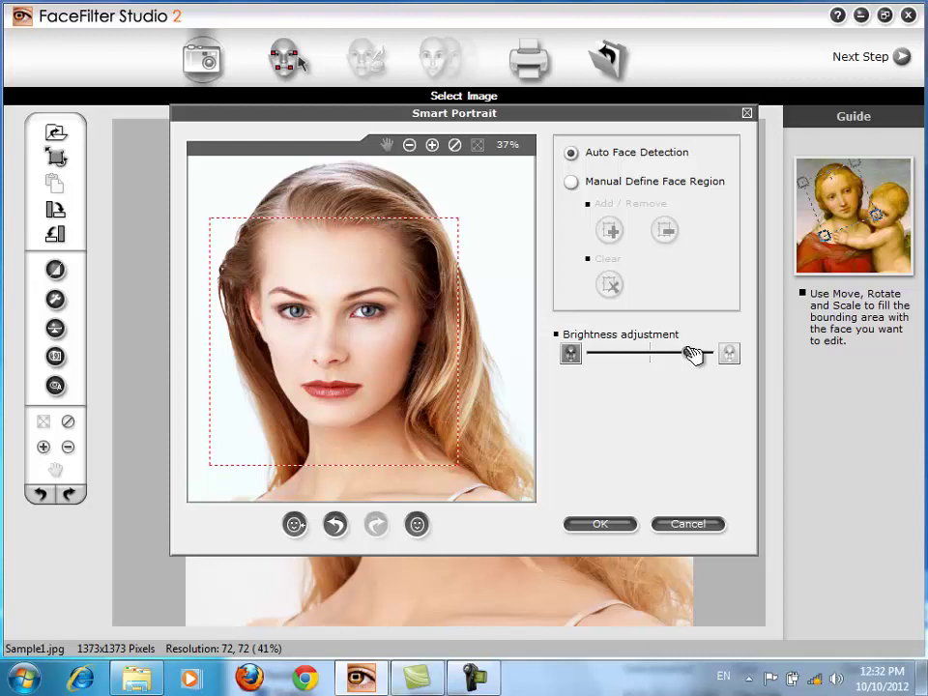
{"action": "left_click_drag", "start_coordinate": [694, 355], "coordinate": [674, 354]}
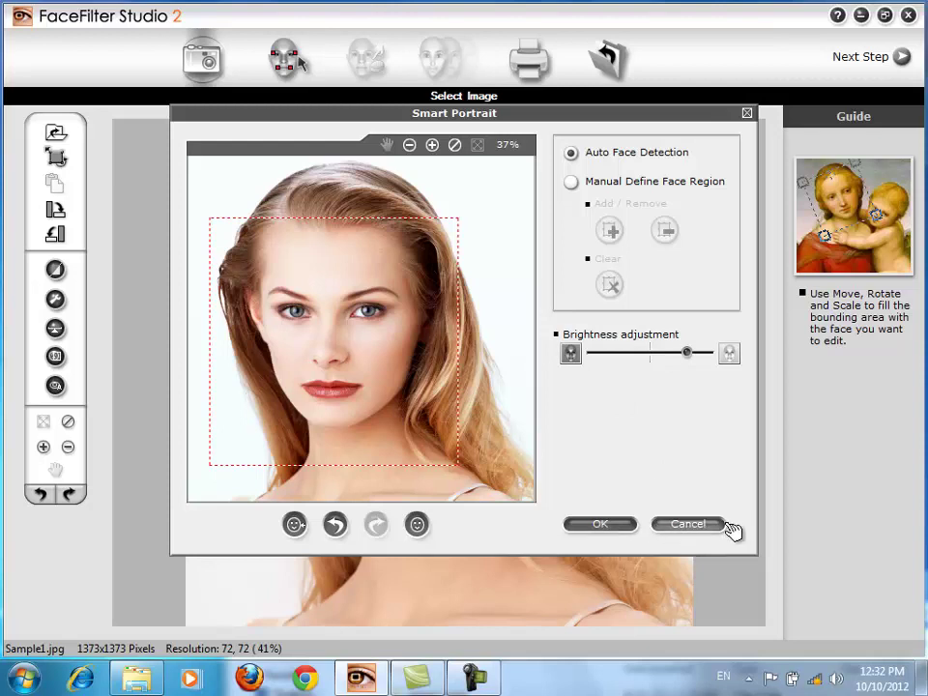
{"action": "left_click", "coordinate": [669, 522]}
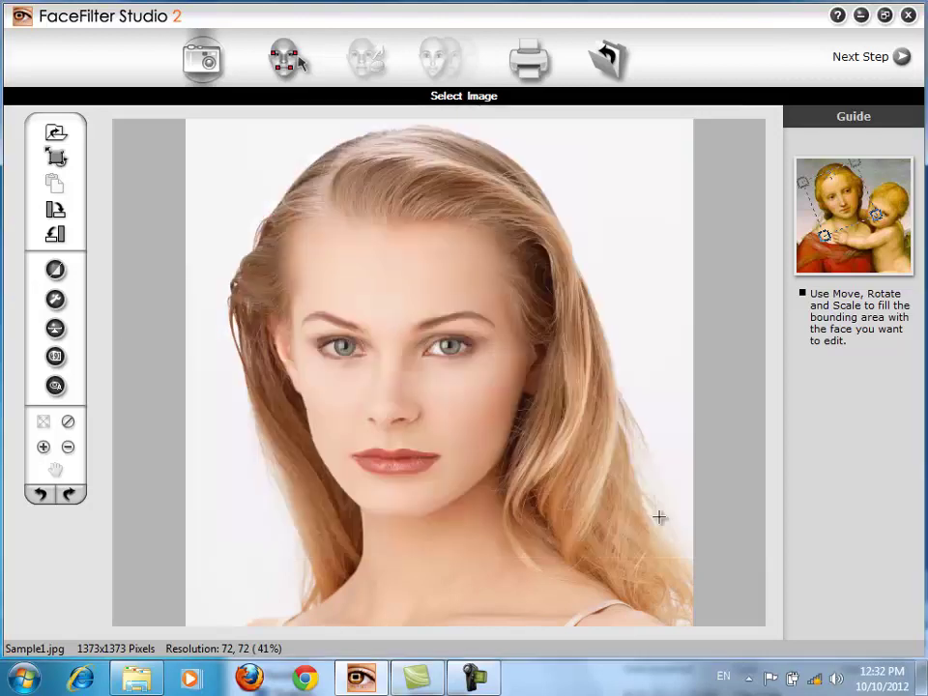
- Apply Smart Color to the portrait, undoing and reapplying it once for comparison
{"action": "left_click", "coordinate": [56, 271]}
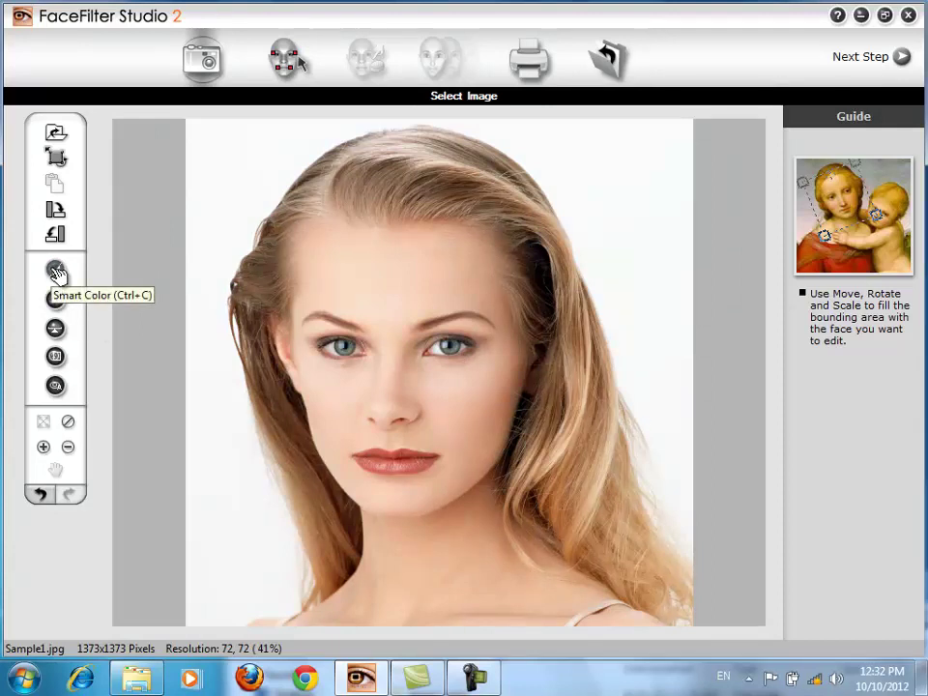
{"action": "key", "text": "ctrl+z"}
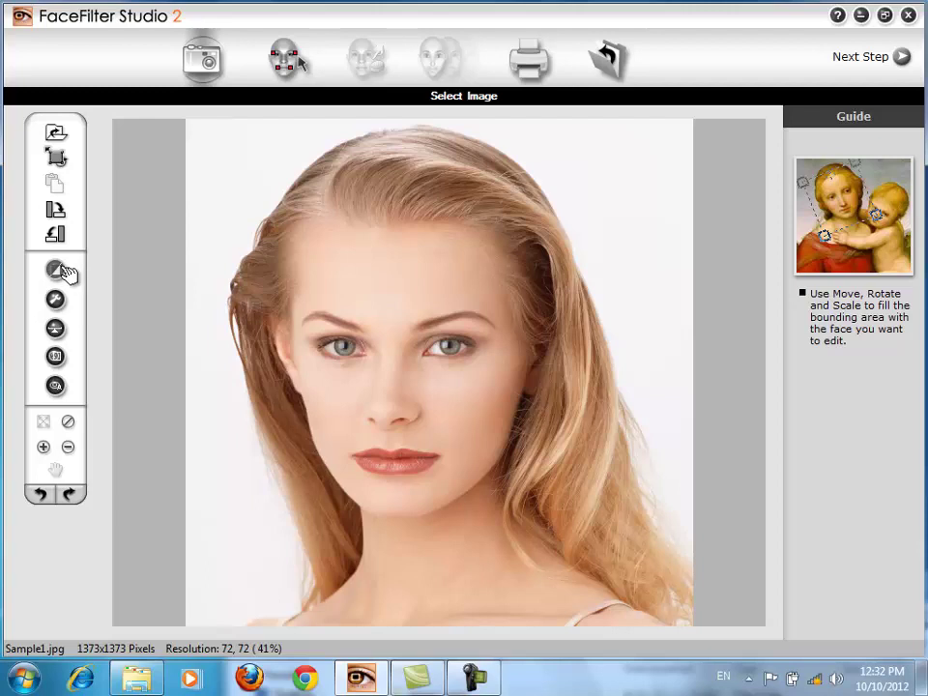
{"action": "left_click", "coordinate": [58, 271]}
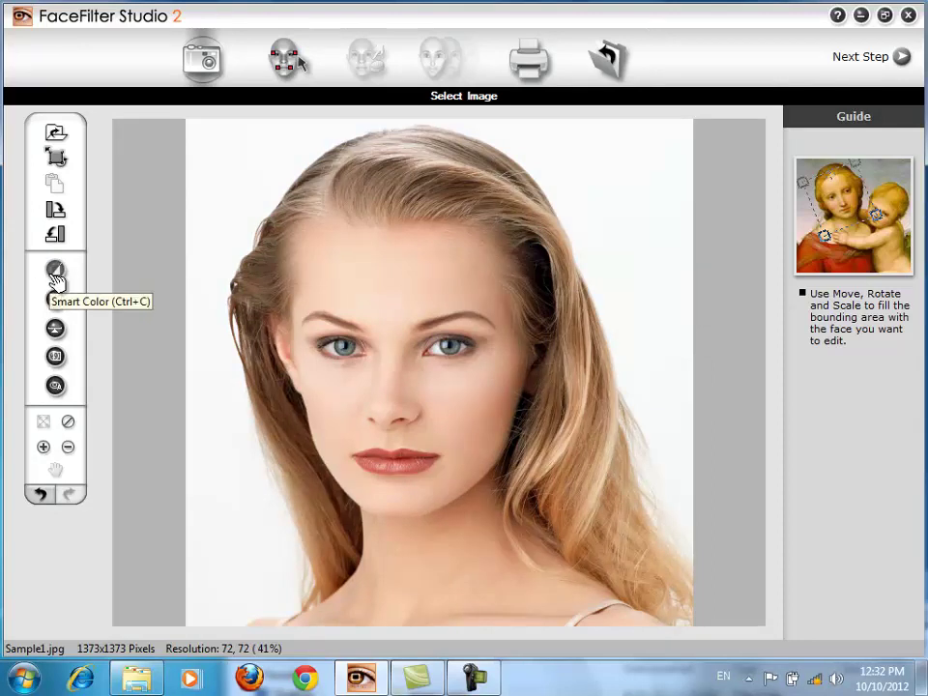
- Examine the options of the colour level and colour balance adjustments, closing each without applying anything
{"action": "left_click", "coordinate": [56, 301]}
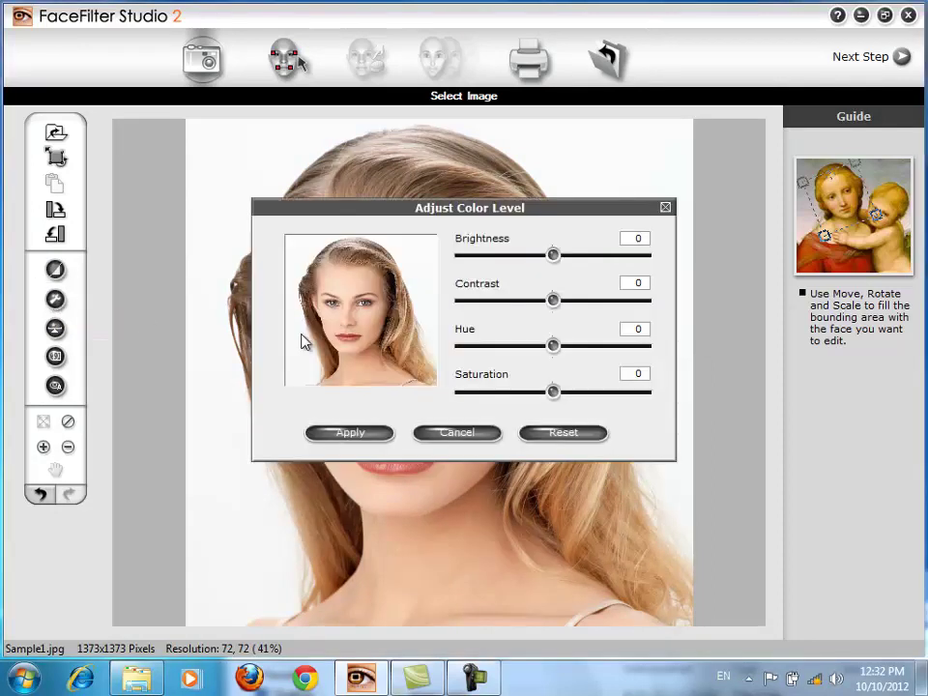
{"action": "left_click", "coordinate": [500, 431]}
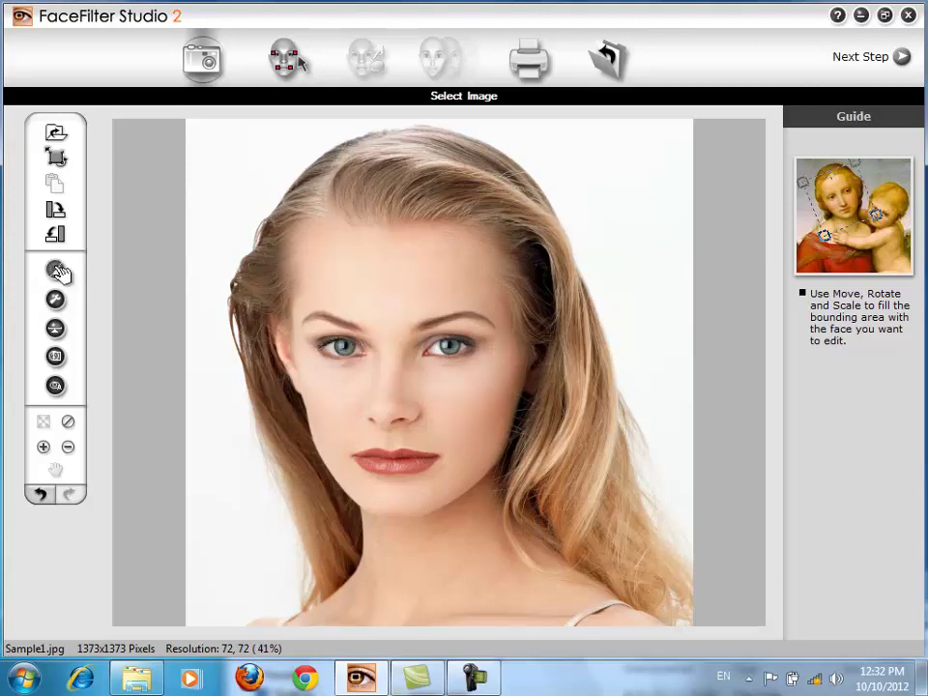
{"action": "left_click", "coordinate": [61, 329]}
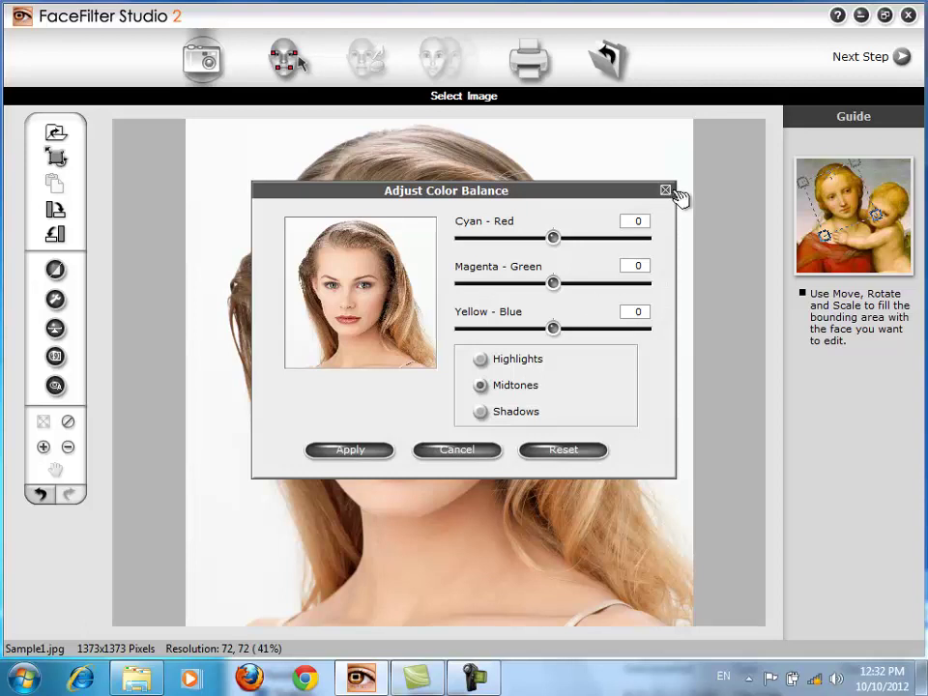
{"action": "left_click", "coordinate": [666, 191]}
{"action": "left_click", "coordinate": [62, 303]}
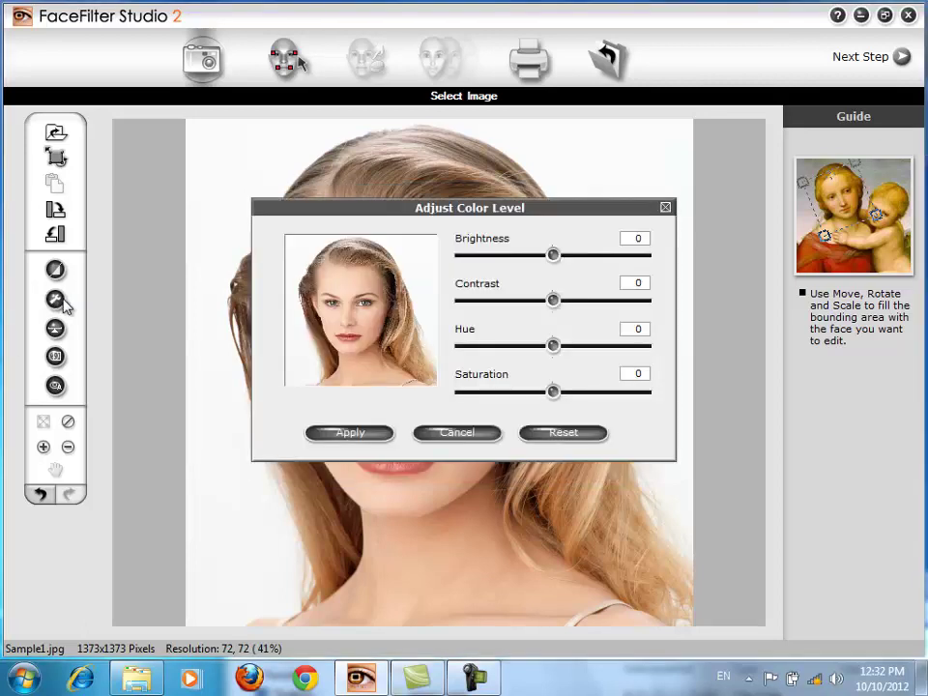
{"action": "left_click", "coordinate": [666, 208]}
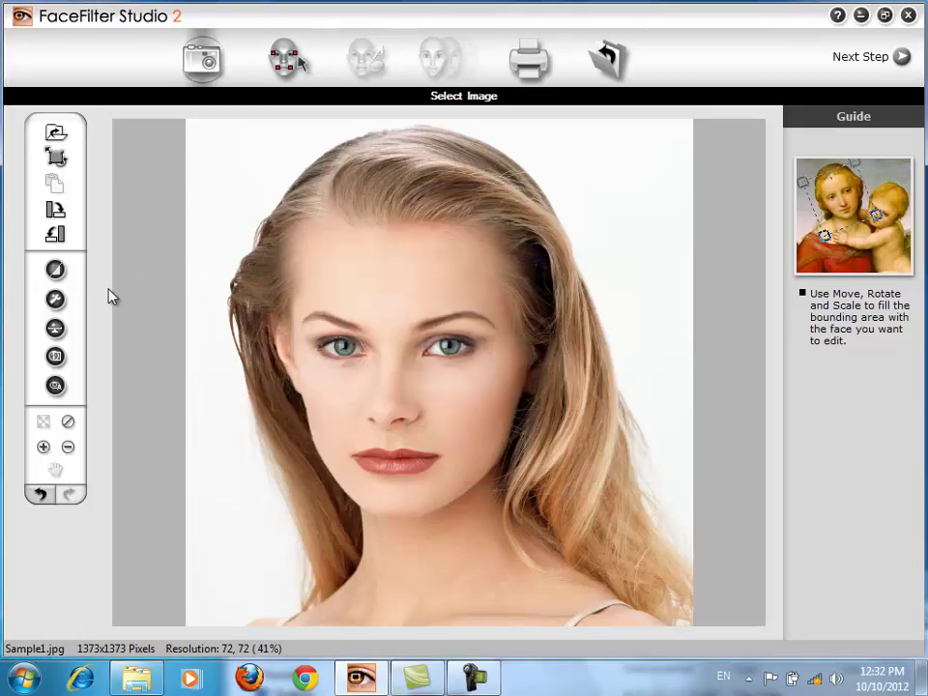
{"action": "left_click", "coordinate": [55, 328]}
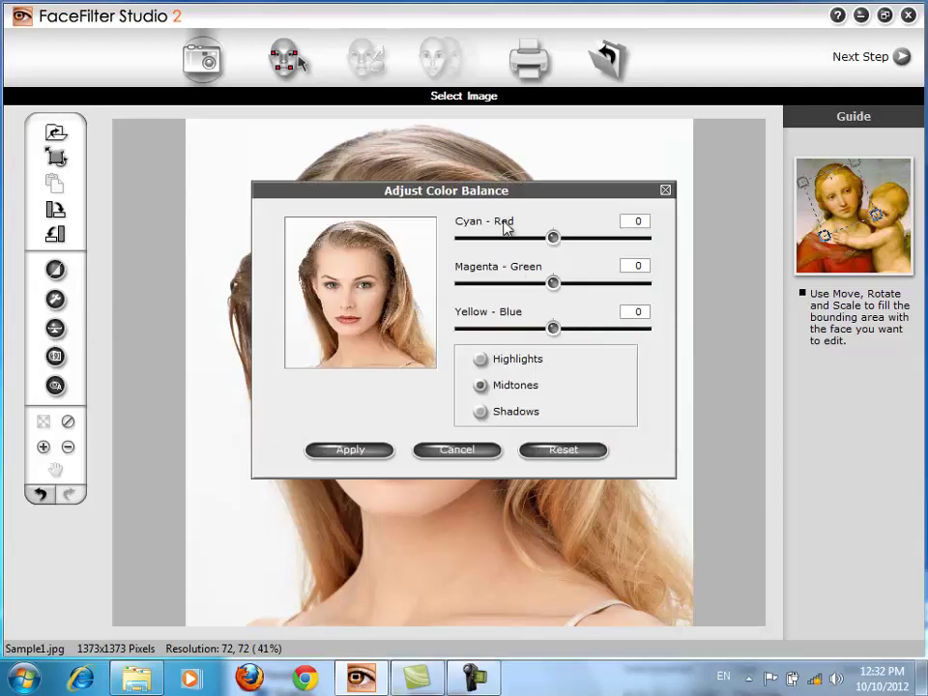
{"action": "left_click", "coordinate": [669, 192]}
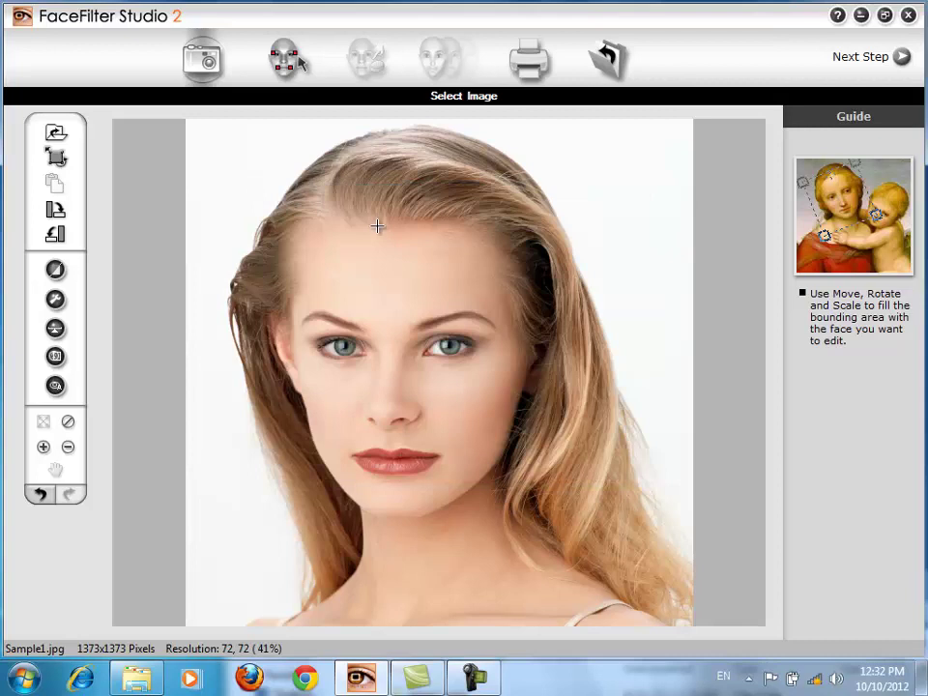
{"action": "left_click", "coordinate": [59, 304]}
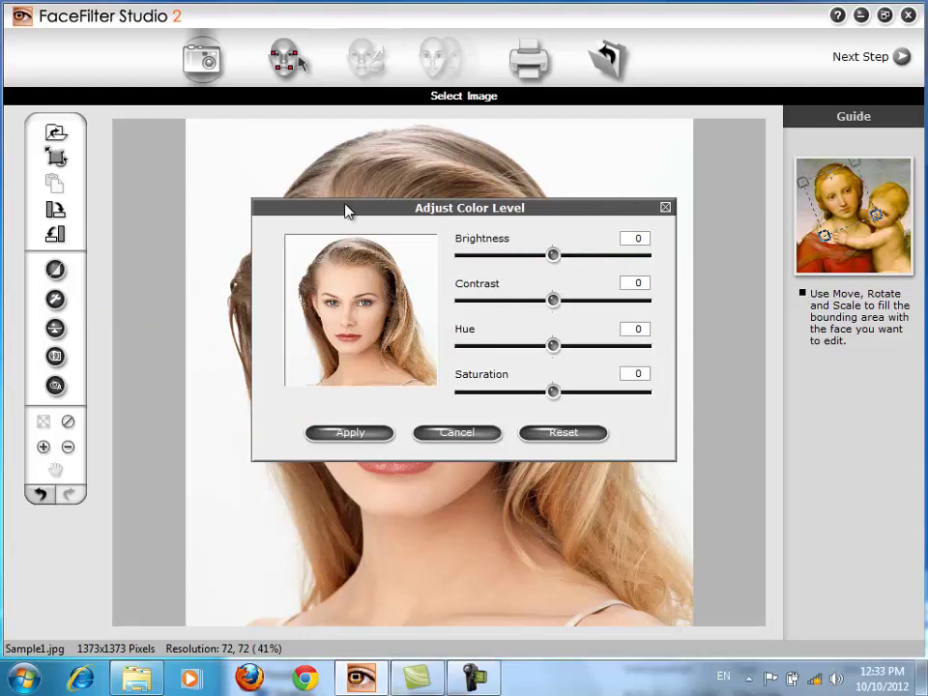
{"action": "left_click_drag", "start_coordinate": [510, 211], "coordinate": [429, 309]}
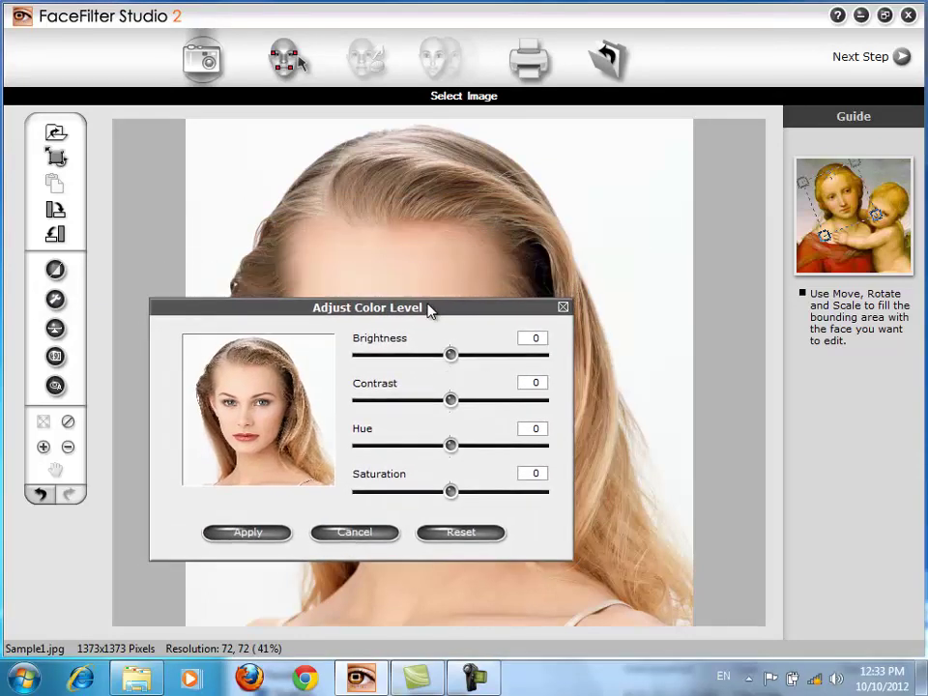
{"action": "left_click", "coordinate": [389, 534]}
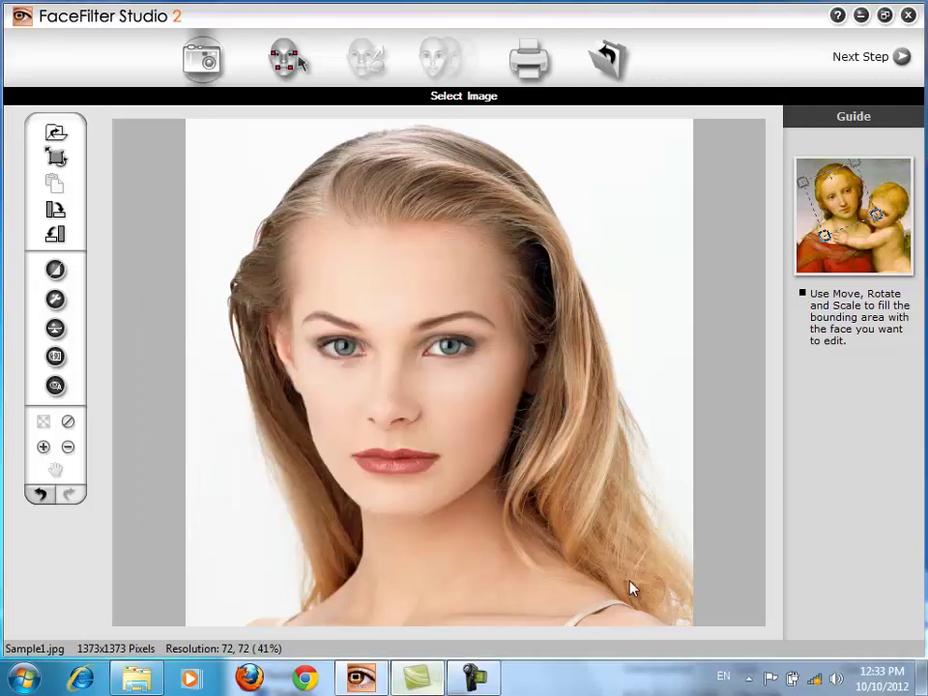
{"action": "left_click", "coordinate": [415, 677]}
{"action": "left_click", "coordinate": [474, 677]}
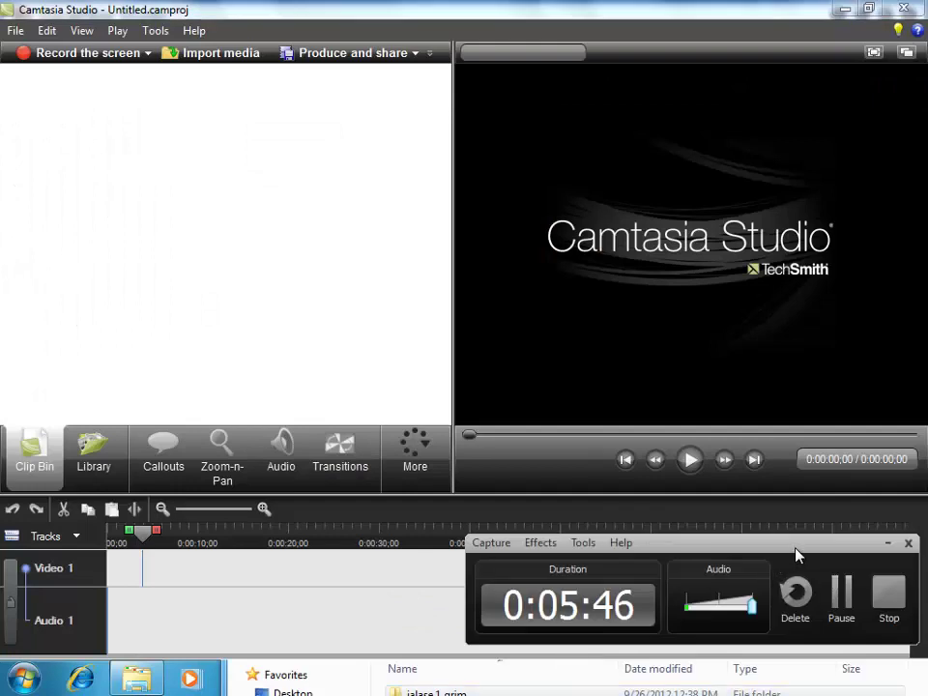